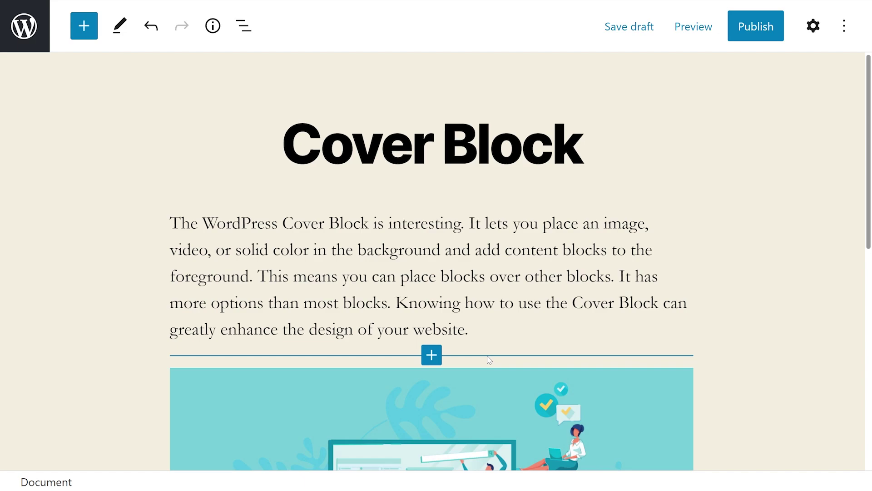
Search the available blocks for "cover" and insert a Cover block between the introductory paragraph and the illustration.
left_click(432, 355)
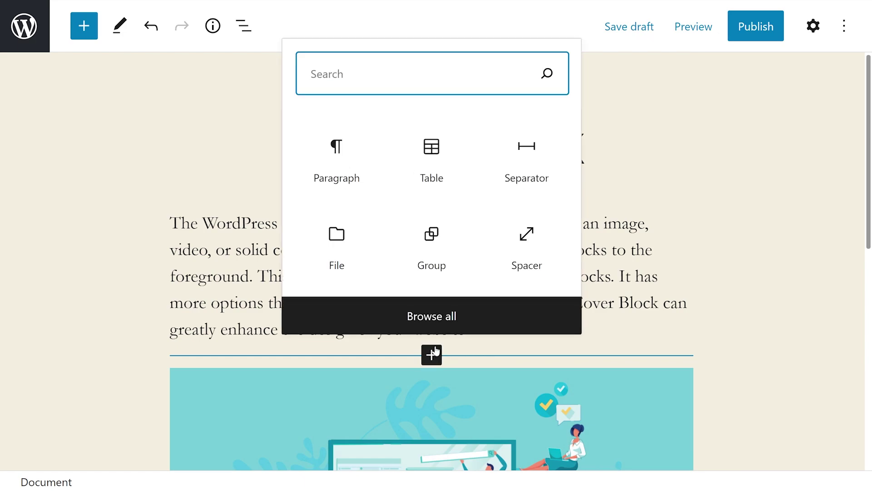
type("cover")
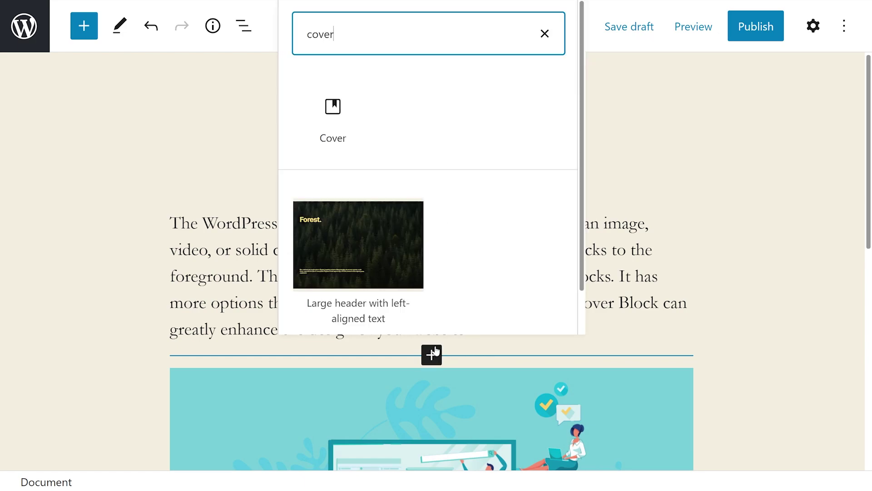
left_click(349, 131)
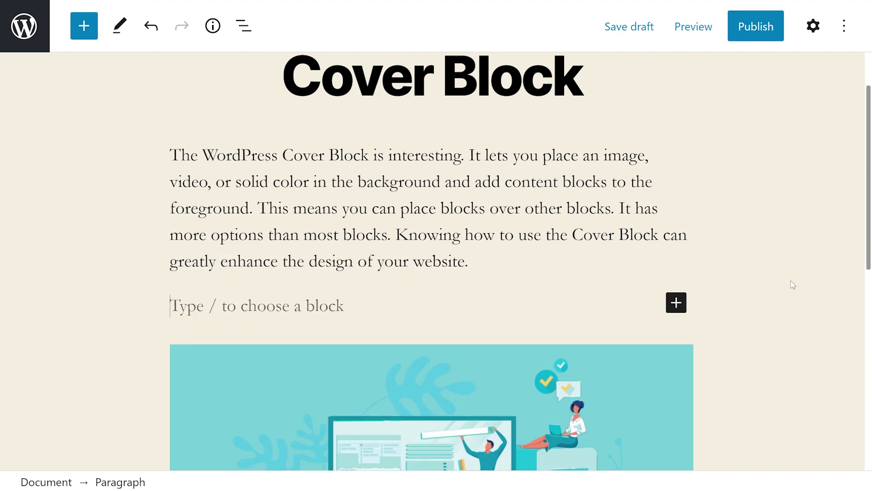
Create a Cover block from the empty line below the introductory paragraph using the /cover command.
type("/cover")
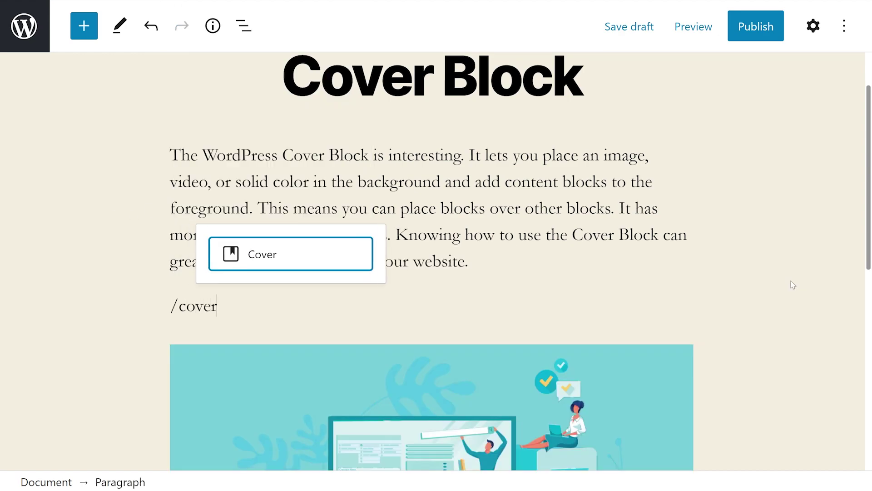
key("Return")
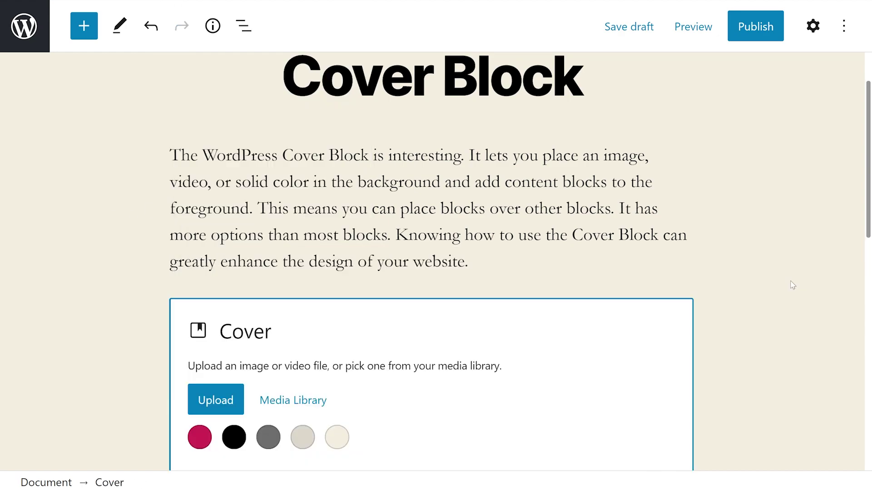
scroll(727, 188, "down", 3)
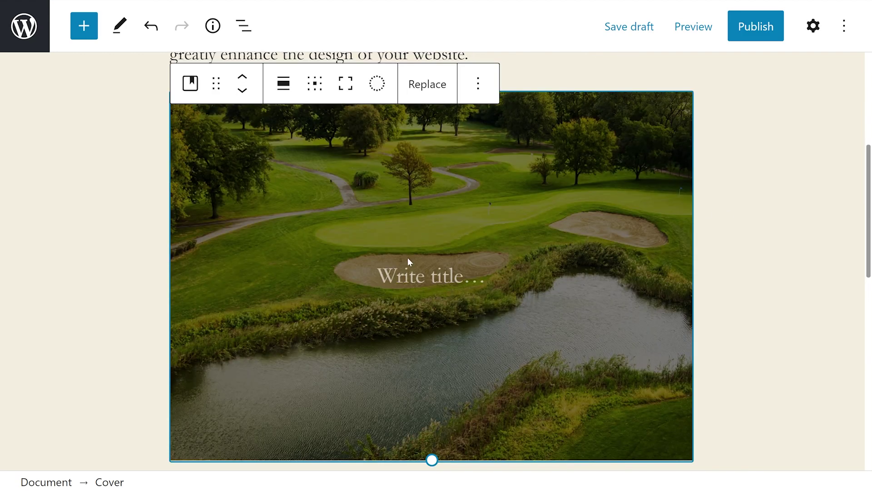
Title the golf course cover "The Best Golf Course in the United States" and start a new line beneath it.
left_click(427, 276)
type("The Best Golf Course in the United States")
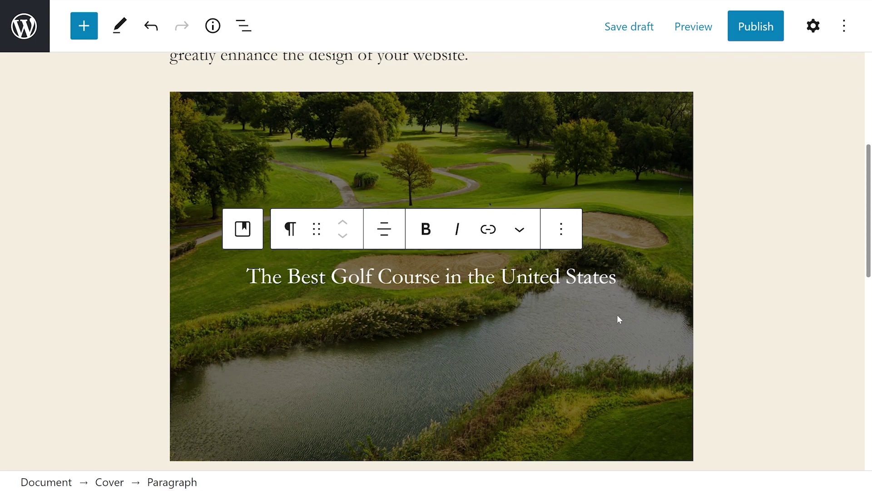
key("Return")
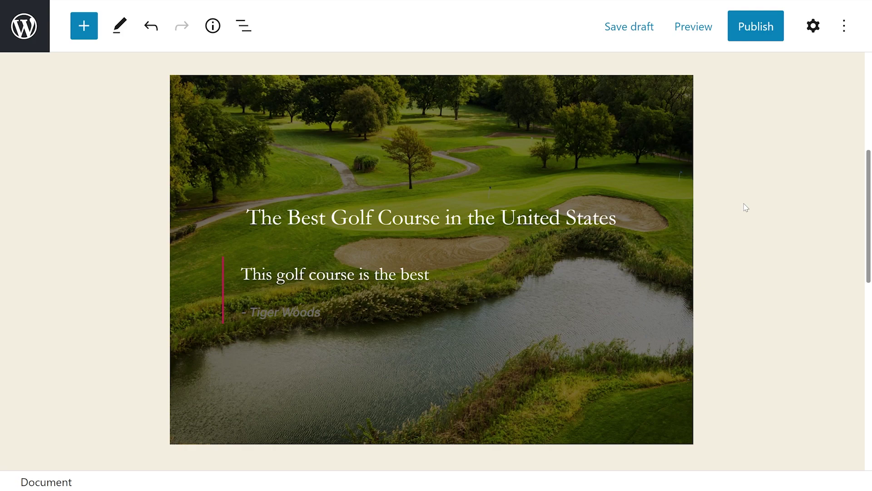
Look at the golf course Cover block's settings and the block types it can be transformed to.
left_click(315, 105)
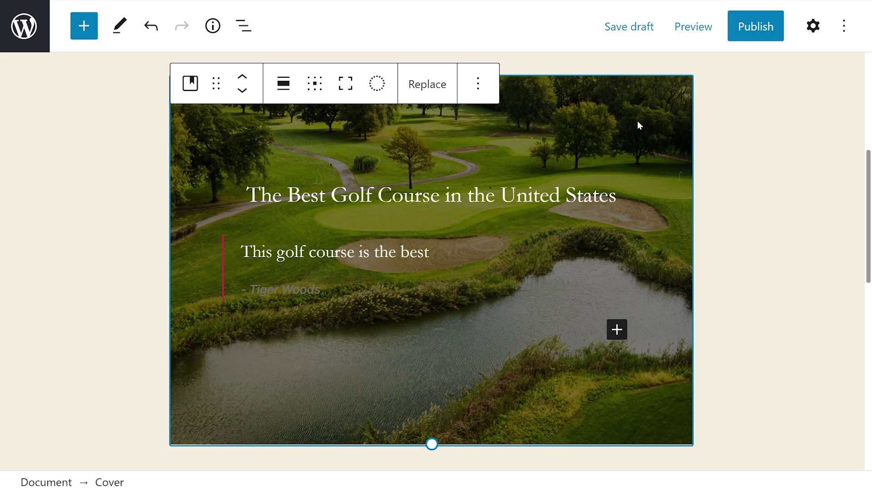
left_click(810, 33)
left_click(810, 34)
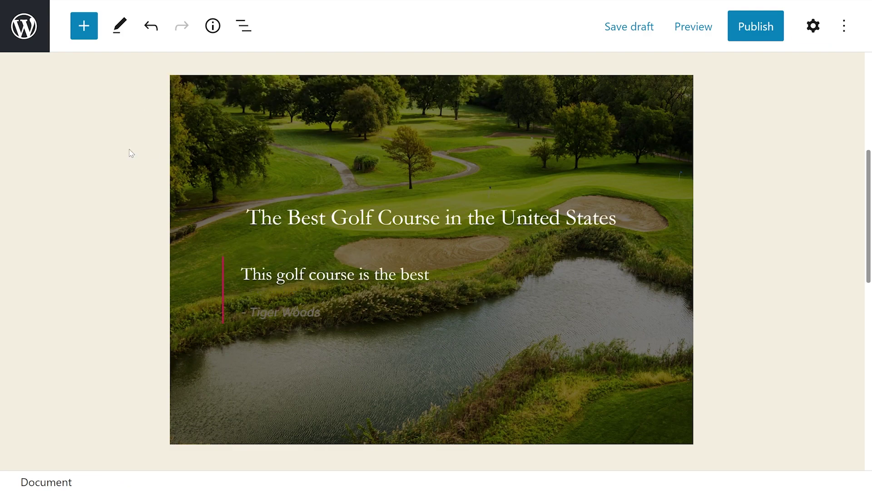
left_click(217, 120)
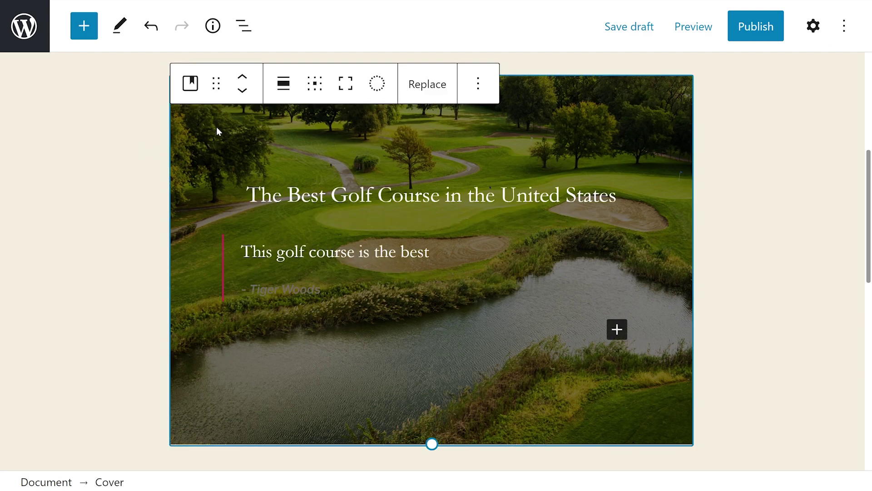
left_click(189, 84)
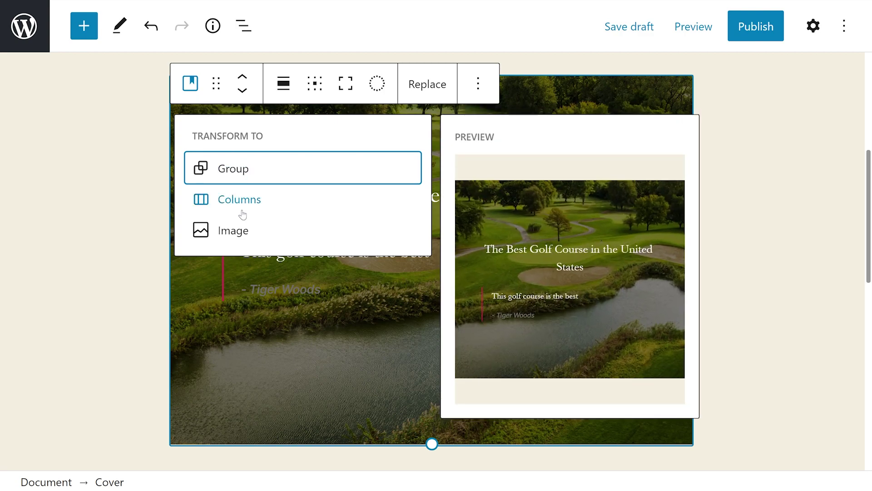
key("Escape")
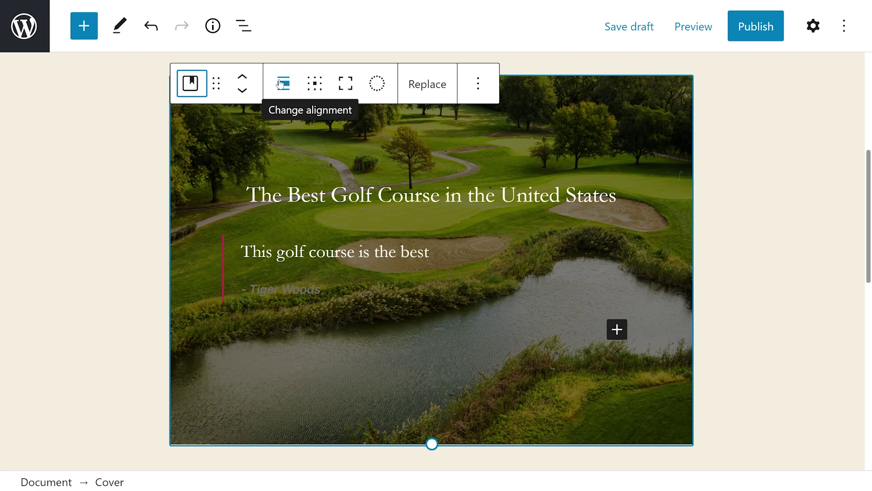
Try the bottom left, top right and top left content positions on the cover and restore Center Center.
left_click(315, 85)
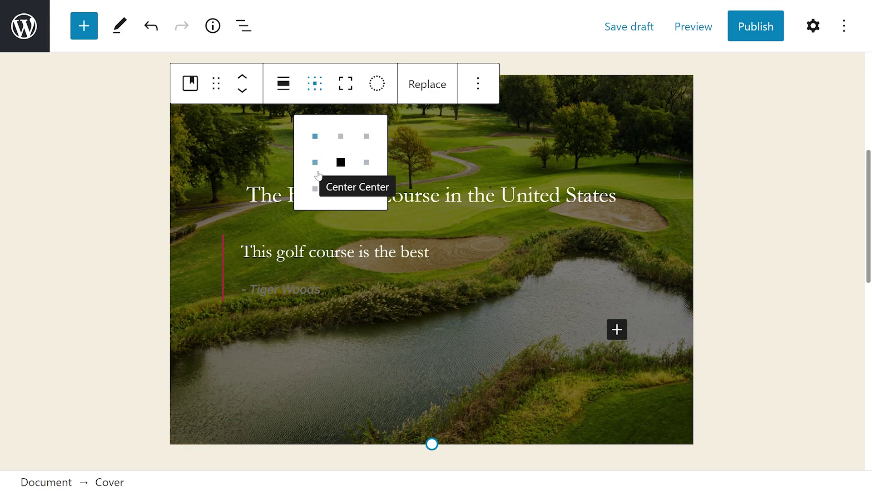
left_click(315, 188)
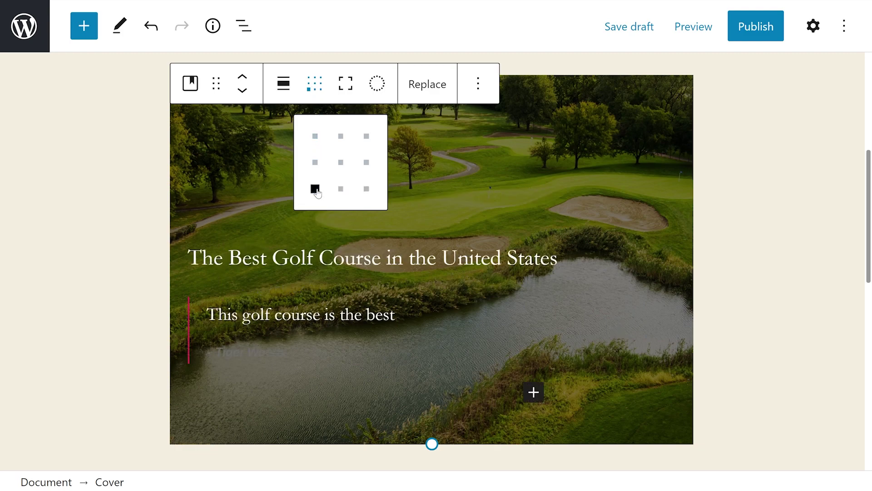
left_click(366, 136)
left_click(315, 137)
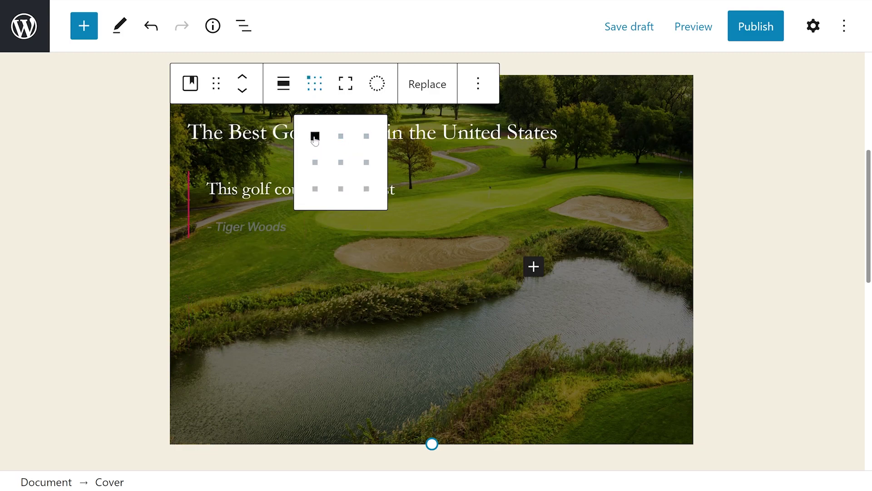
left_click(341, 162)
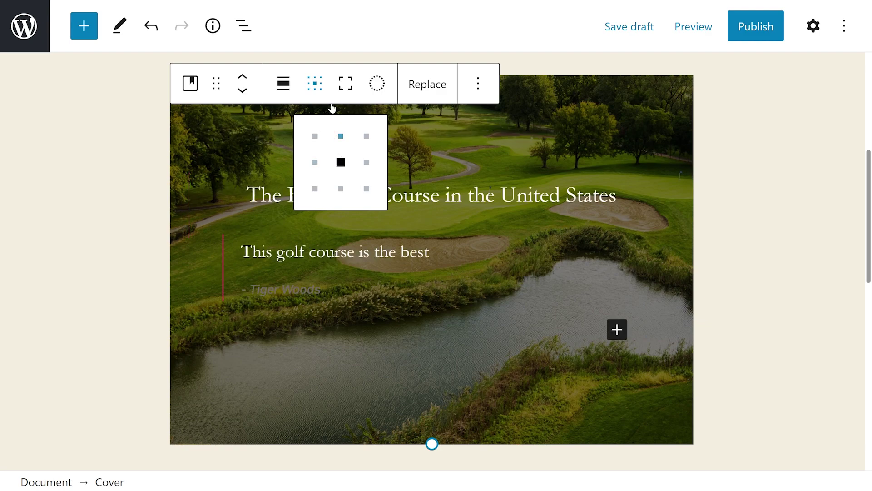
Try the full height option on the Cover block and switch it off again.
left_click(343, 89)
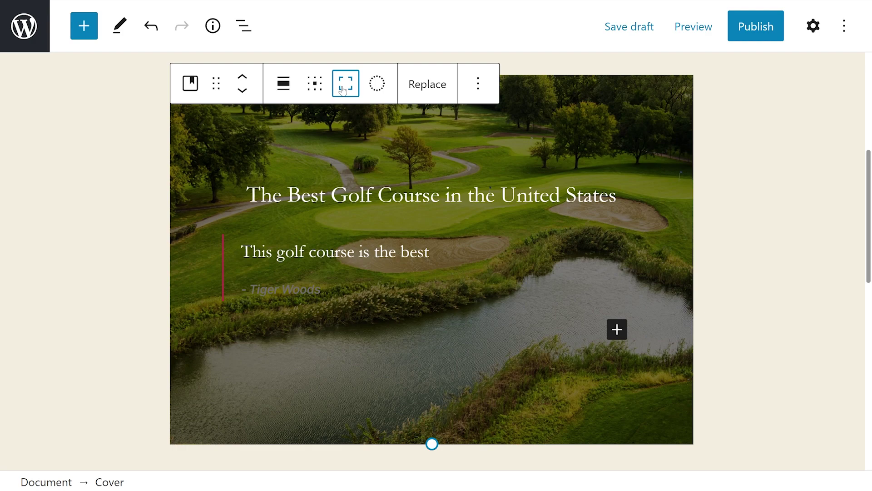
left_click(345, 89)
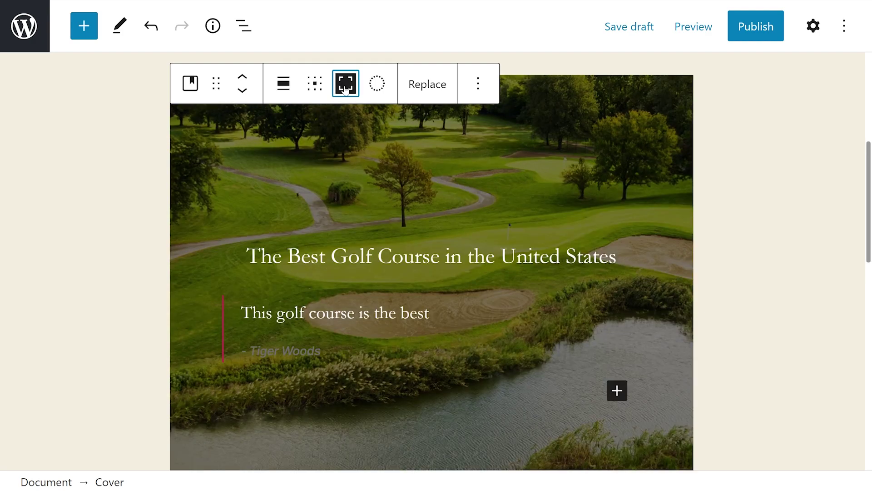
left_click(345, 89)
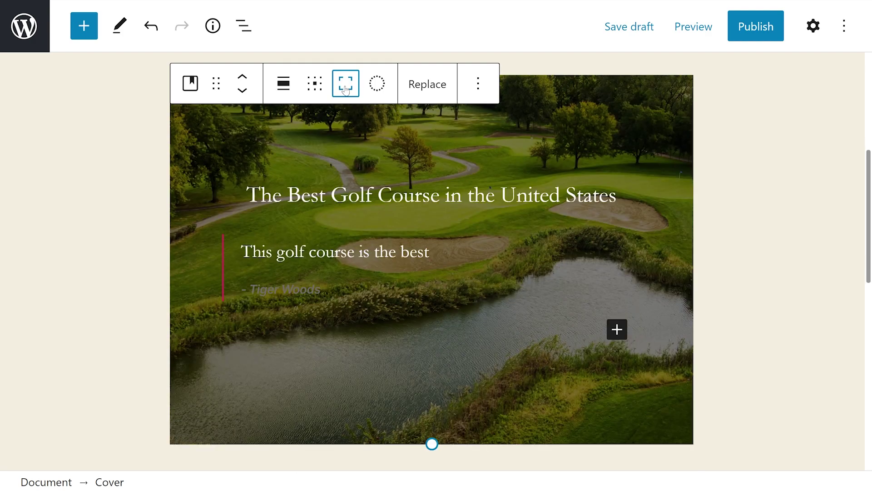
Try several duotone presets on the cover image and apply a custom duotone with green shadows and light green highlights.
left_click(384, 85)
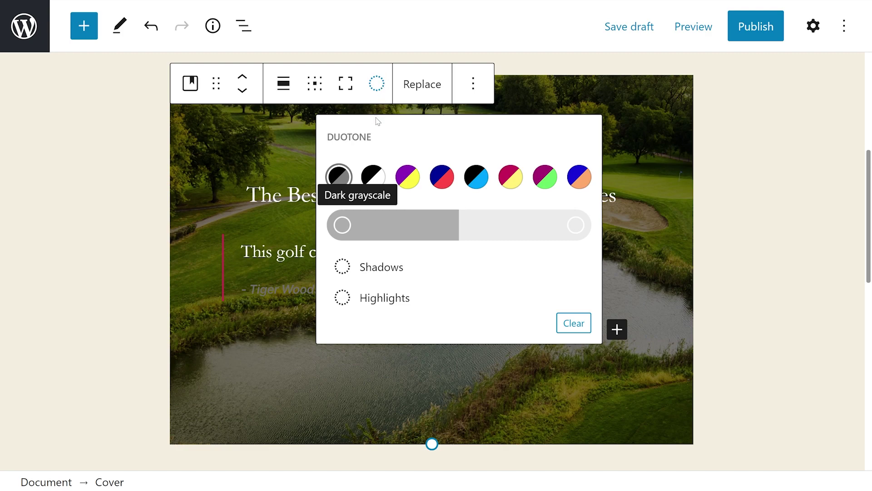
left_click(579, 176)
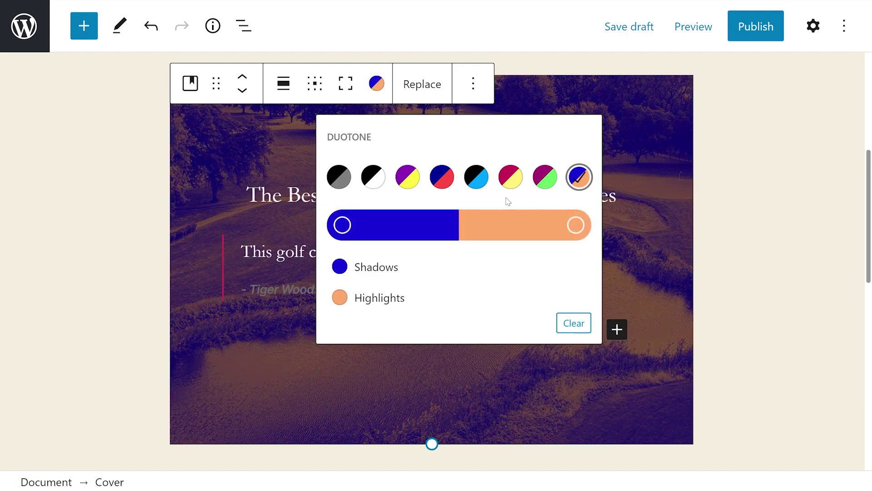
left_click(338, 177)
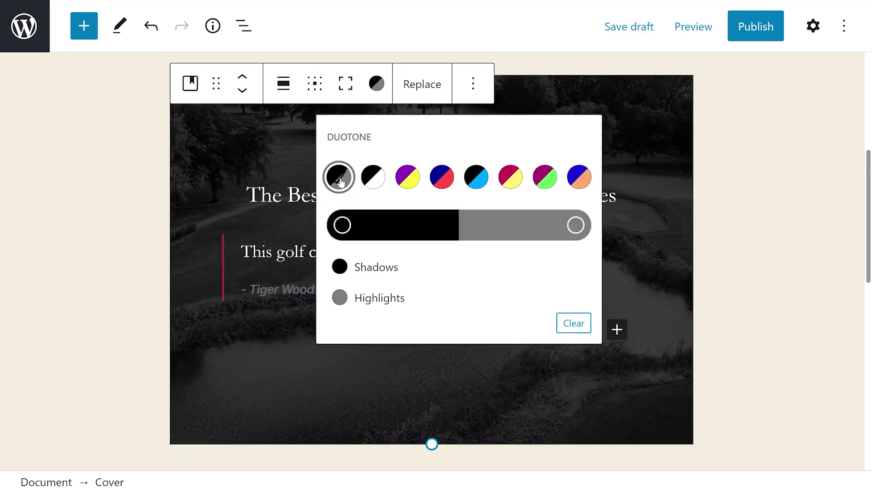
left_click(378, 182)
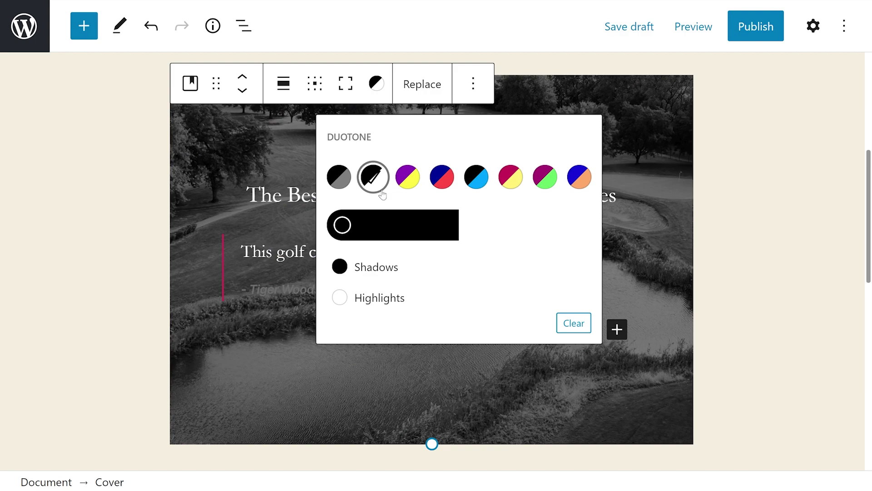
left_click(408, 180)
left_click(341, 226)
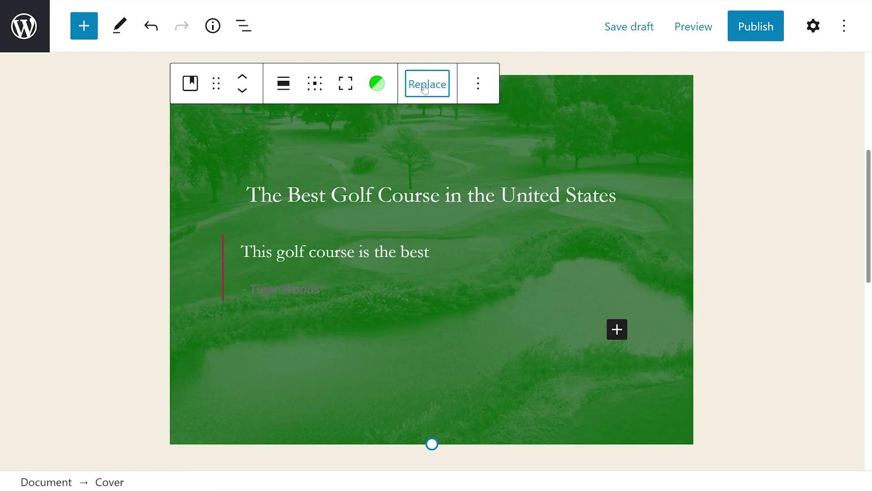
Look at the cover's media replacement choices, its additional block options and the title paragraph's formatting controls.
left_click(425, 86)
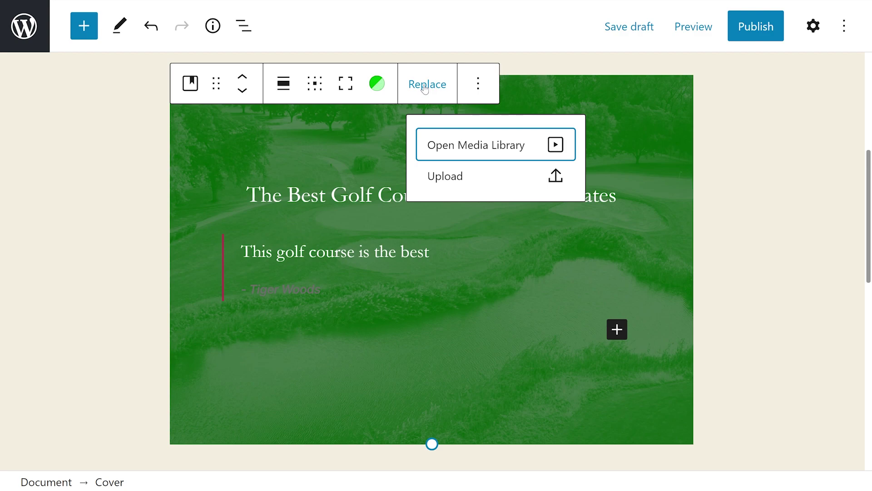
left_click(478, 84)
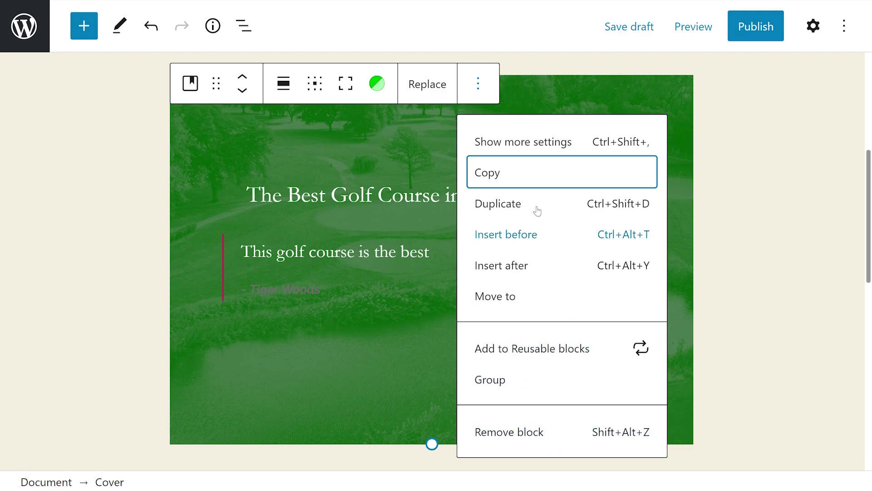
left_click(432, 196)
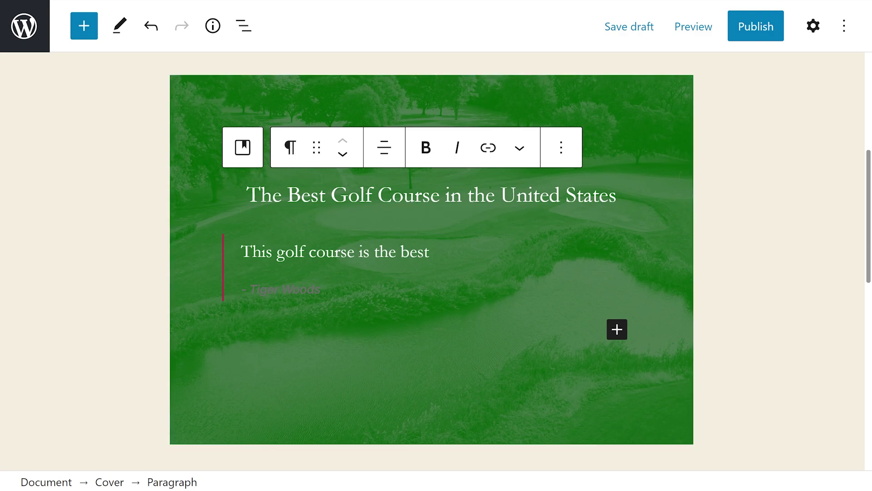
left_click(331, 194)
Select the Cover block and reduce its height by about a third.
scroll(574, 395, "down", 1)
left_click(571, 394)
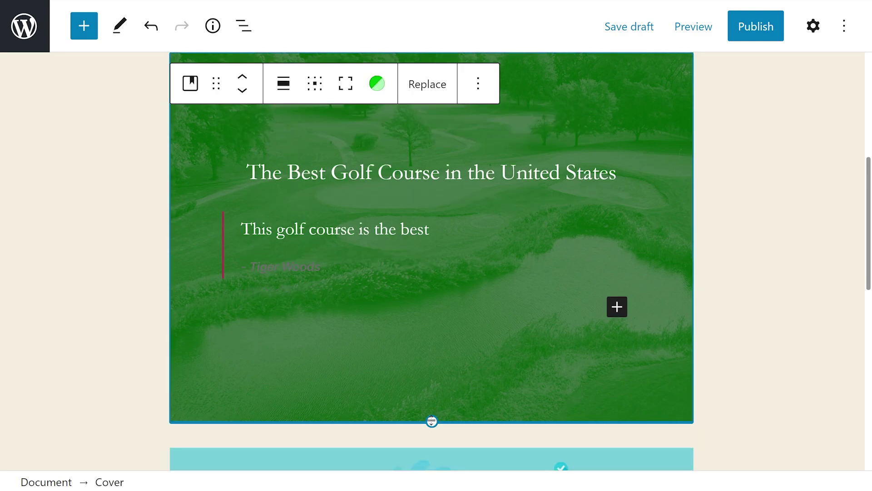
left_click_drag(432, 421, 446, 356)
scroll(771, 220, "up", 2)
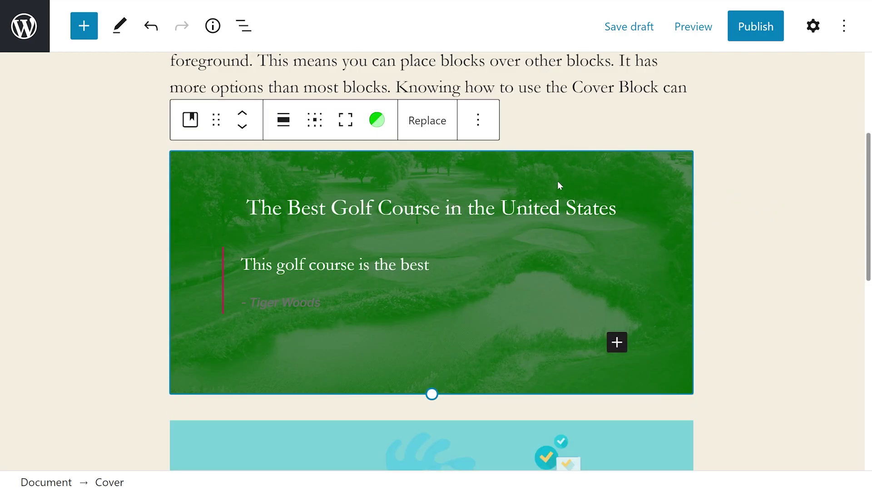
Open the Cover block's detailed settings and bring its full media settings into view.
left_click(813, 26)
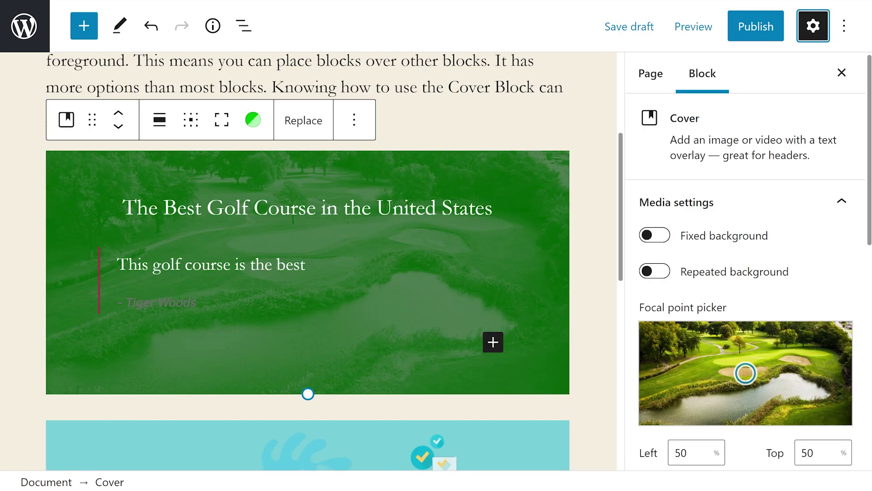
scroll(723, 407, "down", 3)
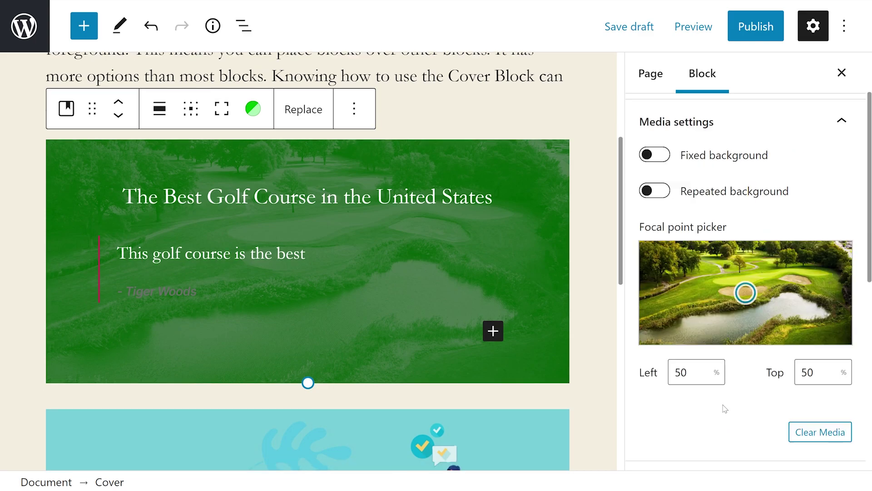
Try the fixed background and the repeated background on the cover, switching each one off again.
left_click(659, 155)
left_click(659, 157)
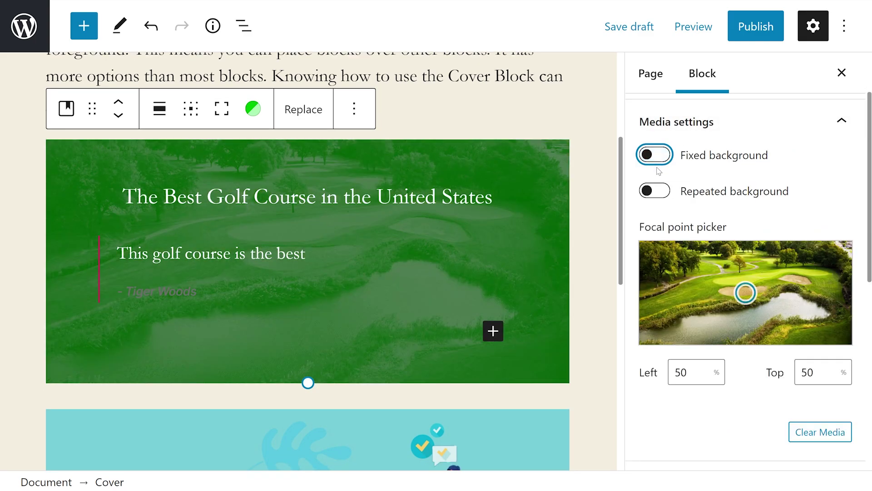
left_click(653, 194)
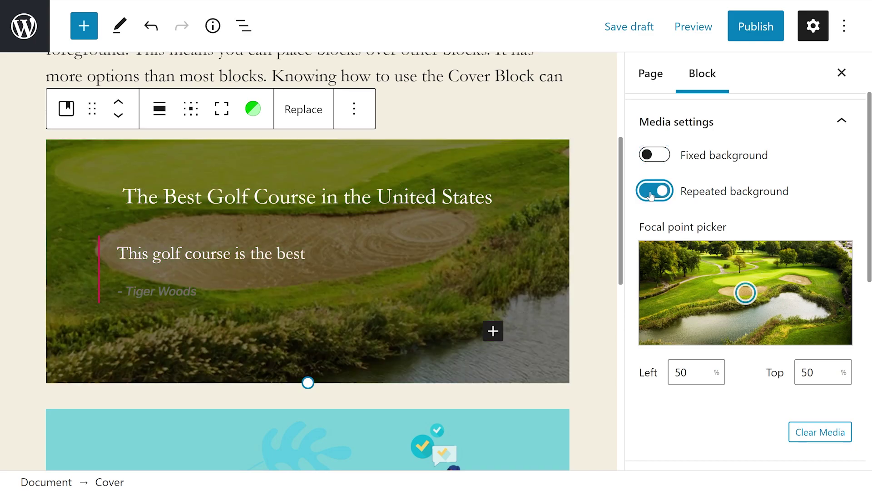
left_click(651, 195)
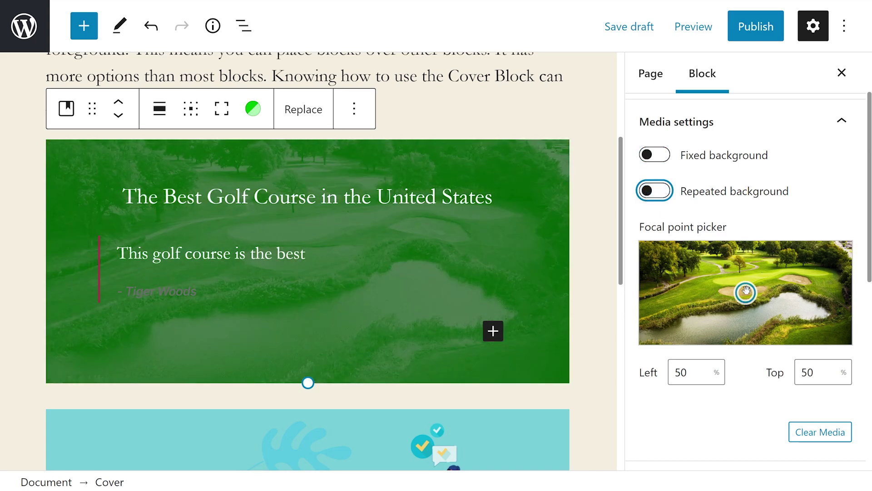
Move the cover image's focal point to 69% left and 73% top, and resize the cover to a minimum height of 303 px.
left_click_drag(746, 292, 787, 317)
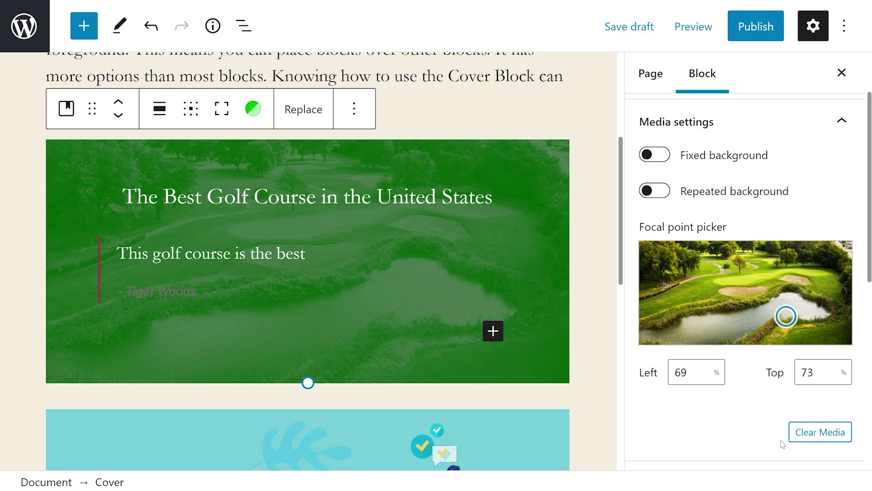
scroll(740, 415, "down", 5)
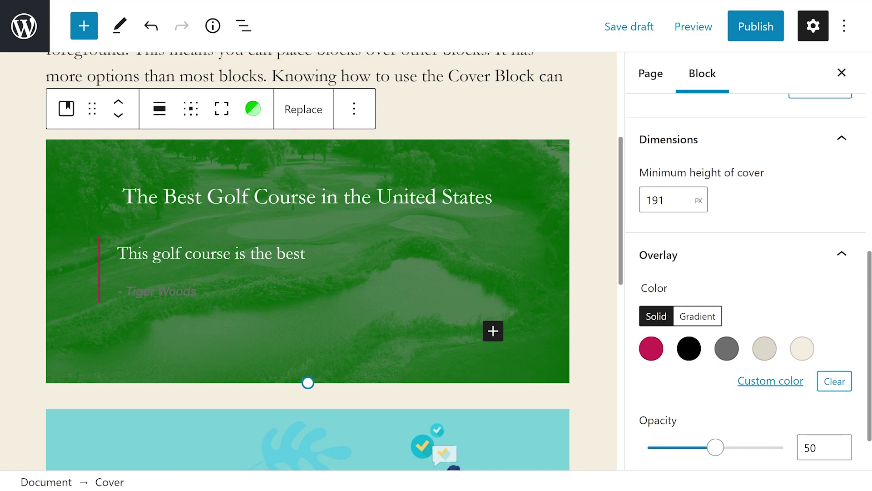
double_click(655, 200)
left_click_drag(311, 386, 296, 447)
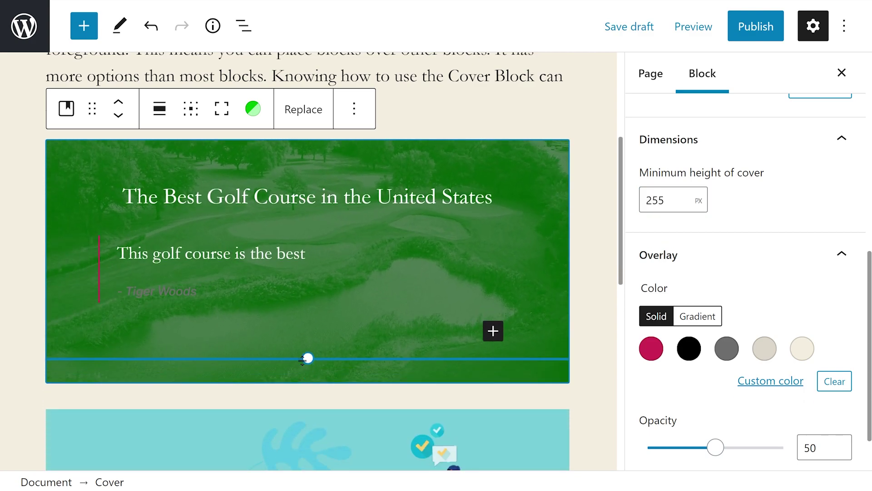
left_click_drag(302, 360, 304, 398)
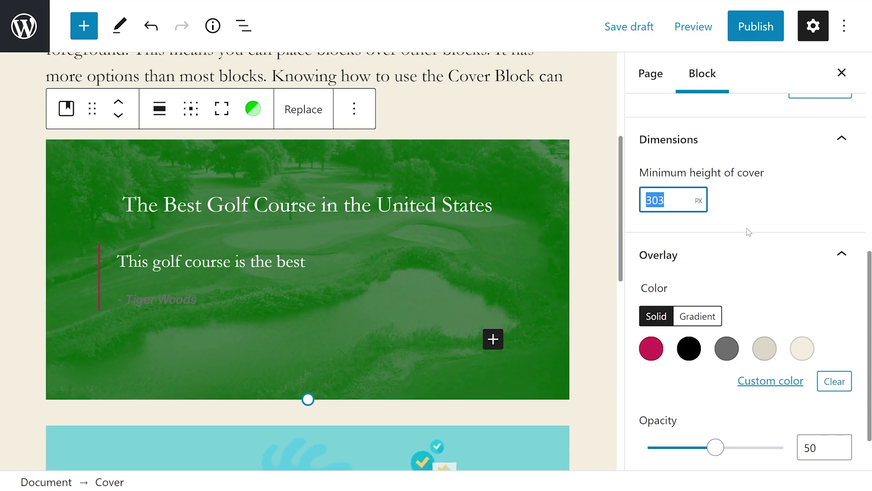
Replace the cover's solid overlay with the preset light green to bright green gradient.
scroll(773, 230, "down", 1)
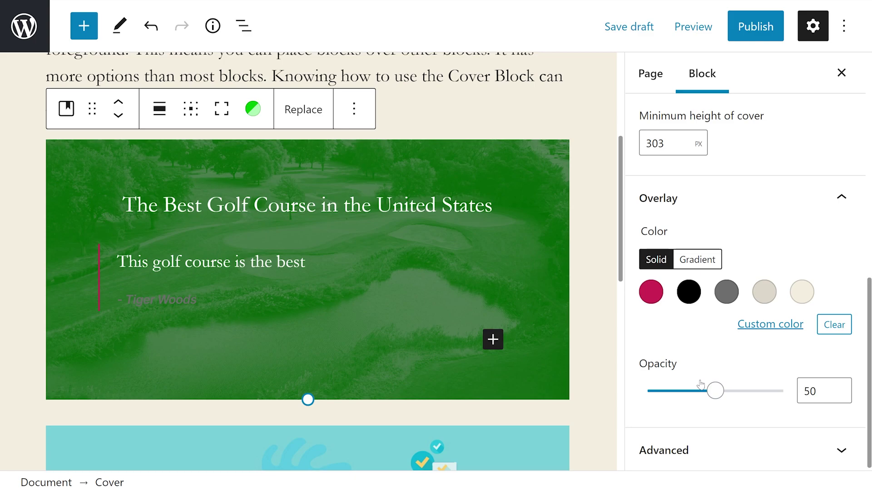
left_click(698, 259)
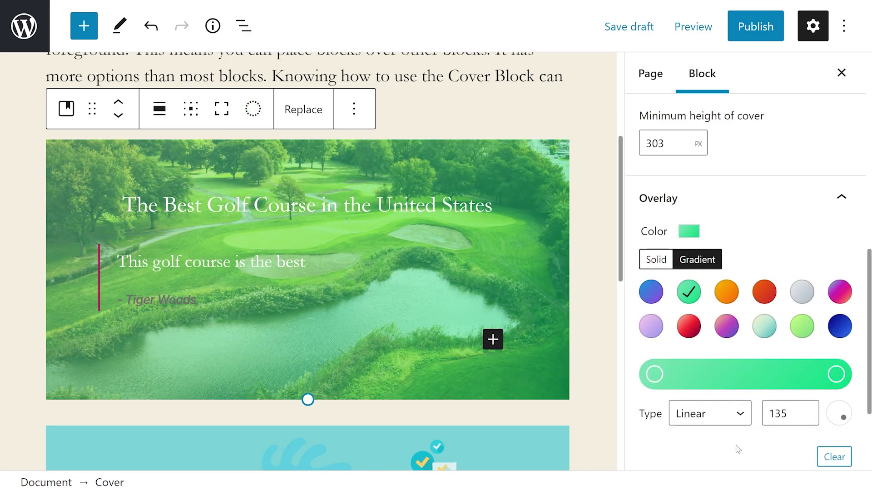
Look at the gradient's type choices and its first control point's color, and bring the block's expanded Advanced settings into view.
left_click(680, 420)
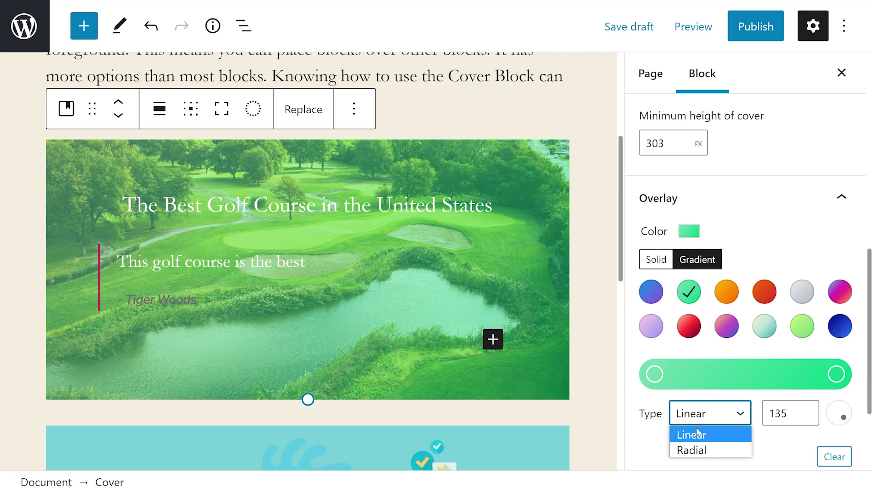
left_click(658, 438)
left_click(655, 373)
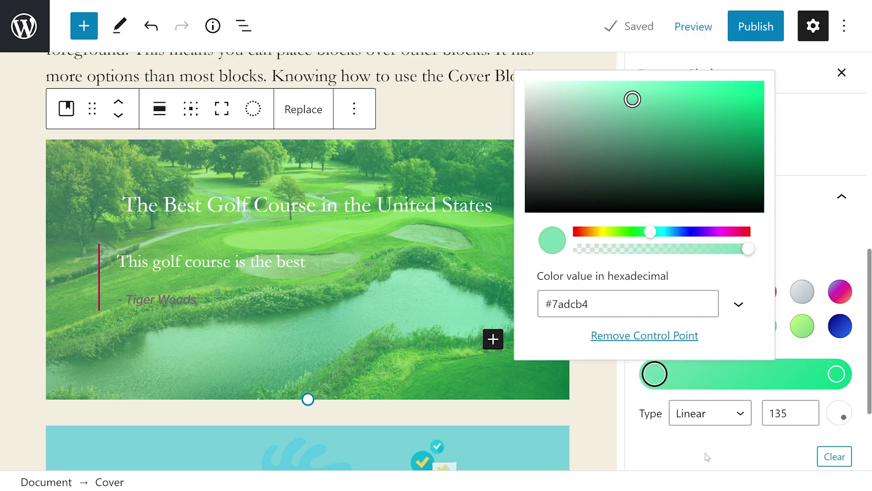
scroll(819, 389, "down", 5)
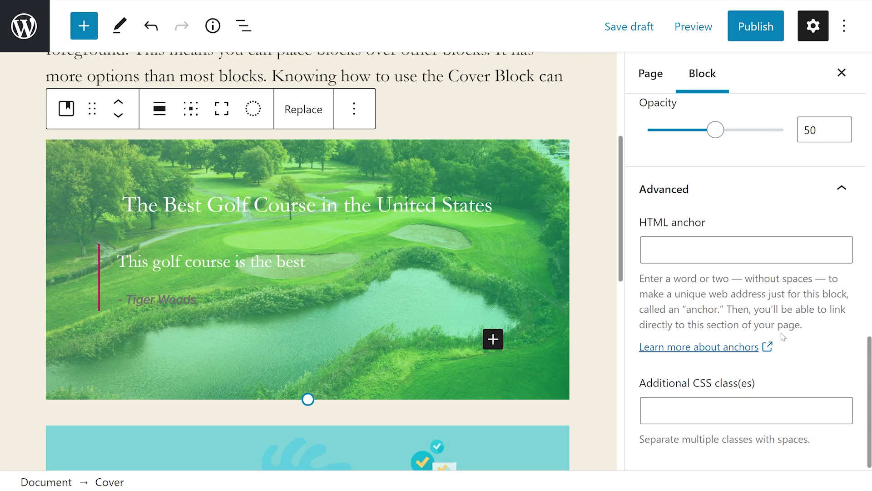